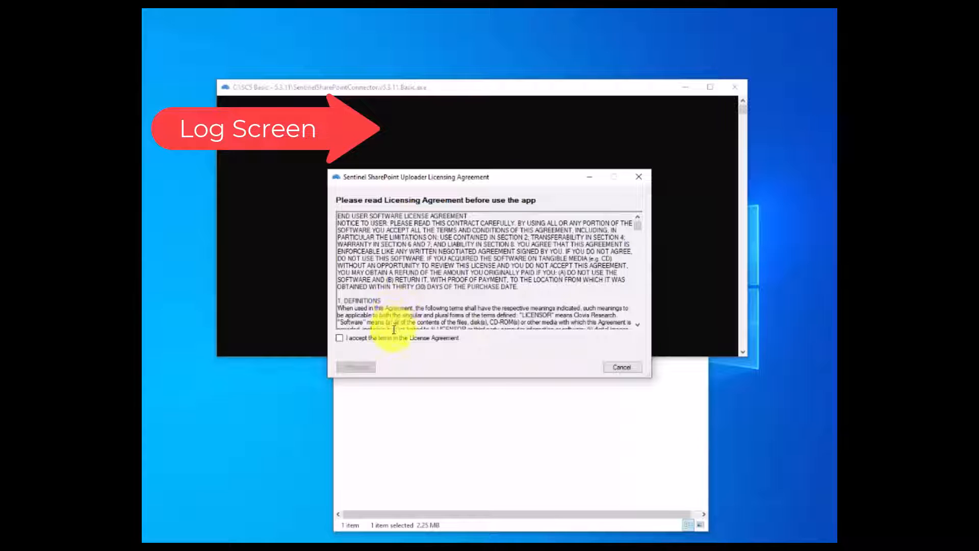
Accept the terms of the Sentinel SharePoint Uploader license agreement and proceed to the application.
click(340, 338)
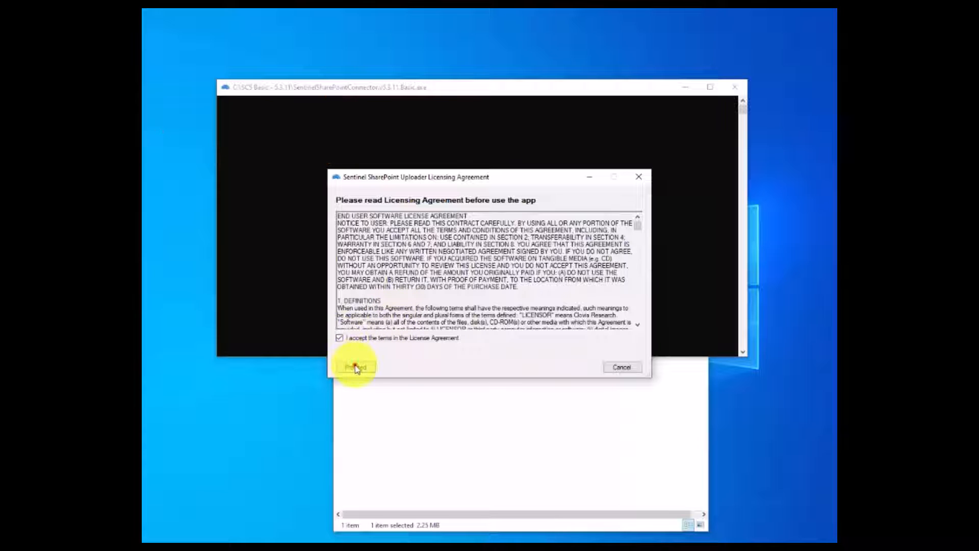
click(355, 367)
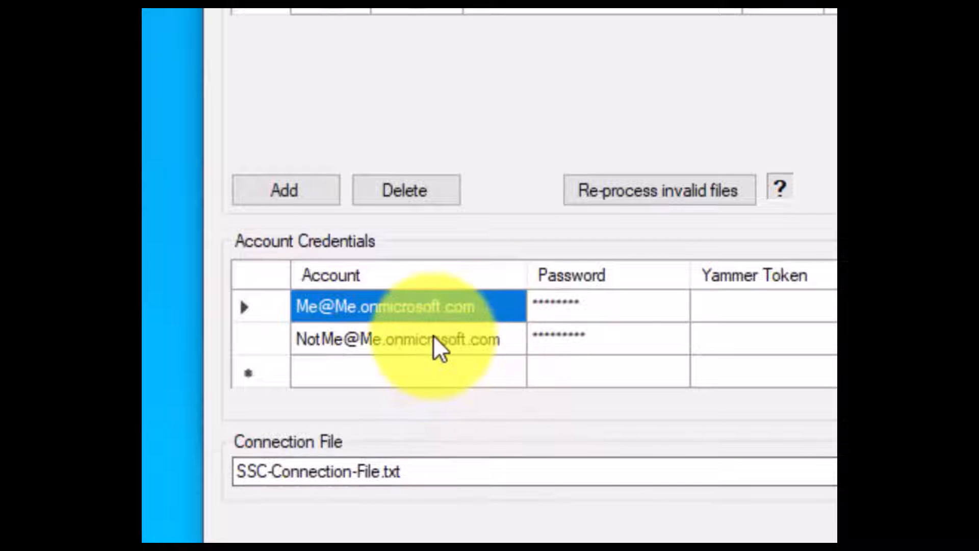
Replace the first row of the account credentials with the SharePoint account e-mail and its password.
click(423, 311)
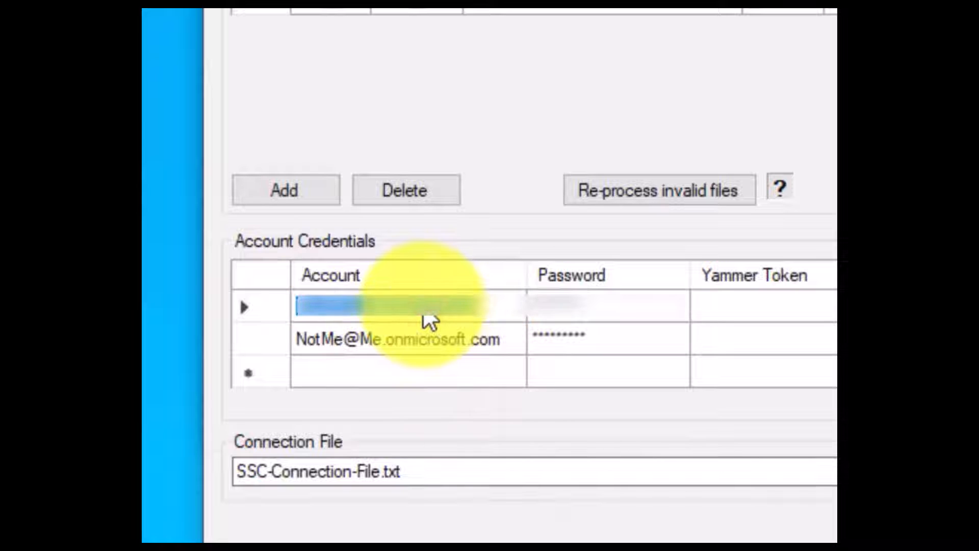
key(BackSpace)
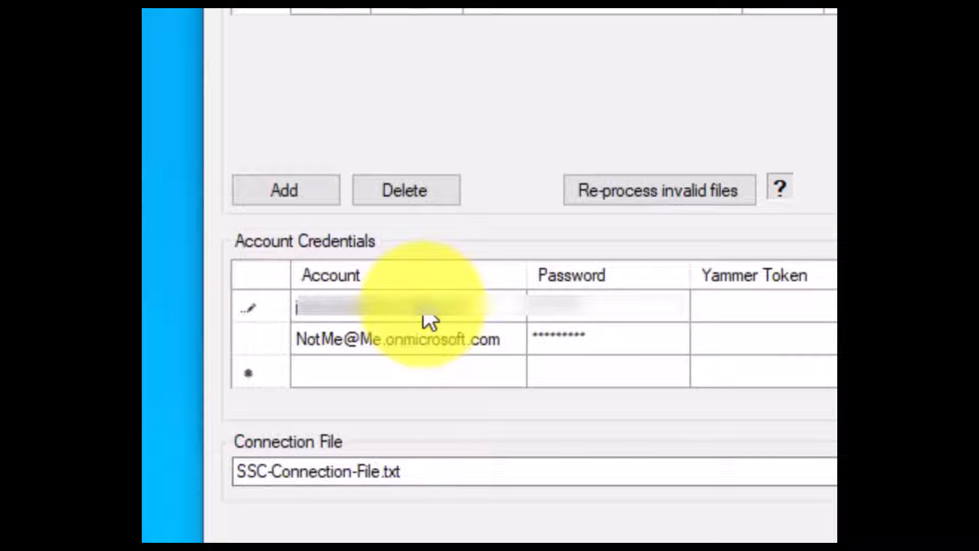
click(585, 316)
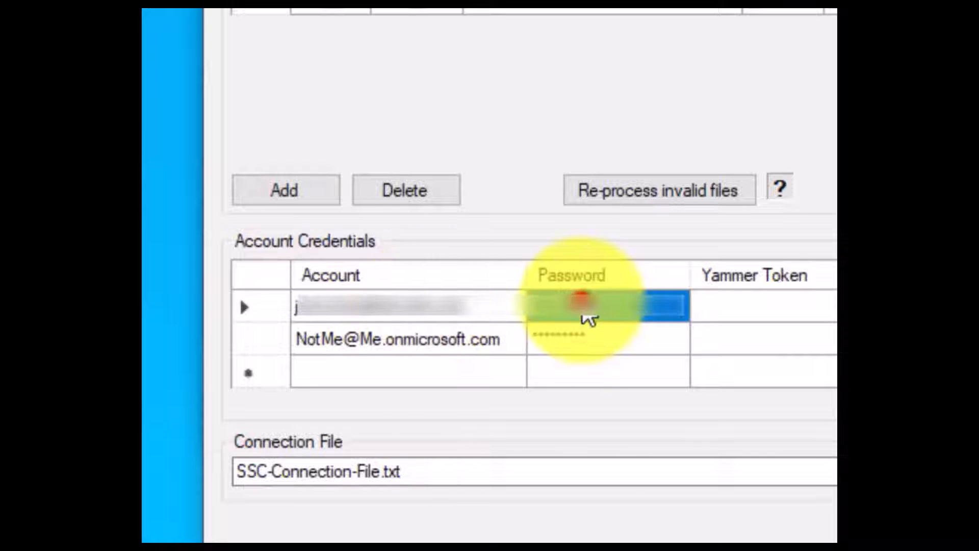
click(586, 318)
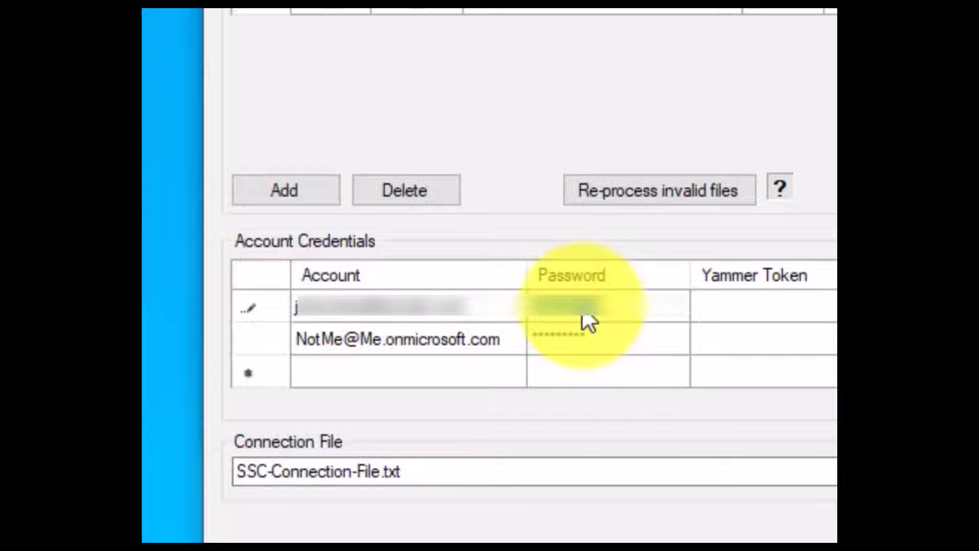
key(ctrl+v)
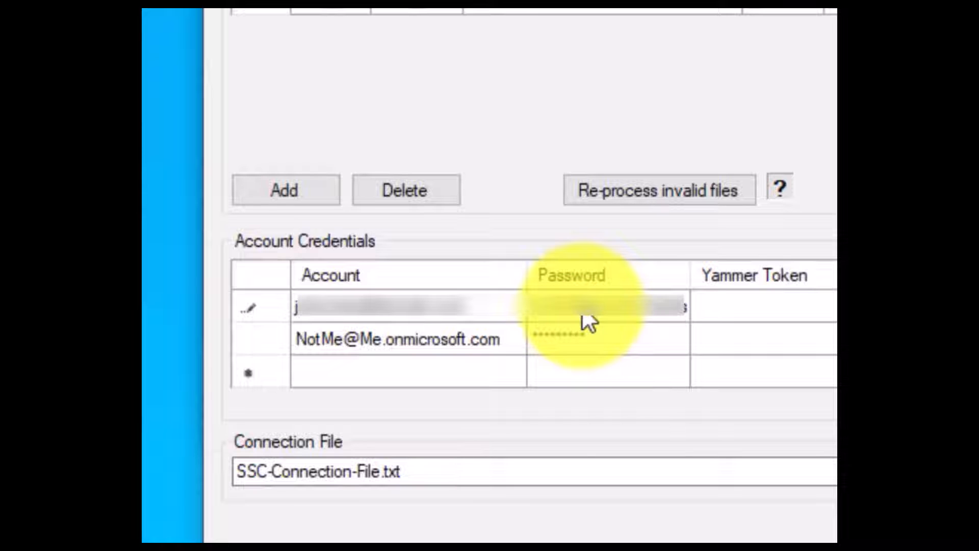
click(713, 309)
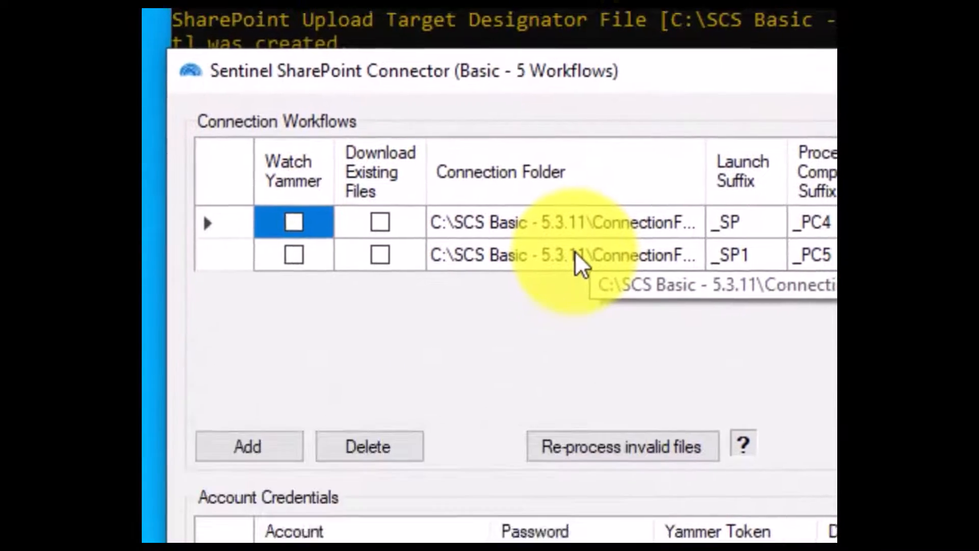
Copy the connection folder path of the second workflow and open that folder in File Explorer.
click(575, 251)
click(566, 311)
key(ctrl+c)
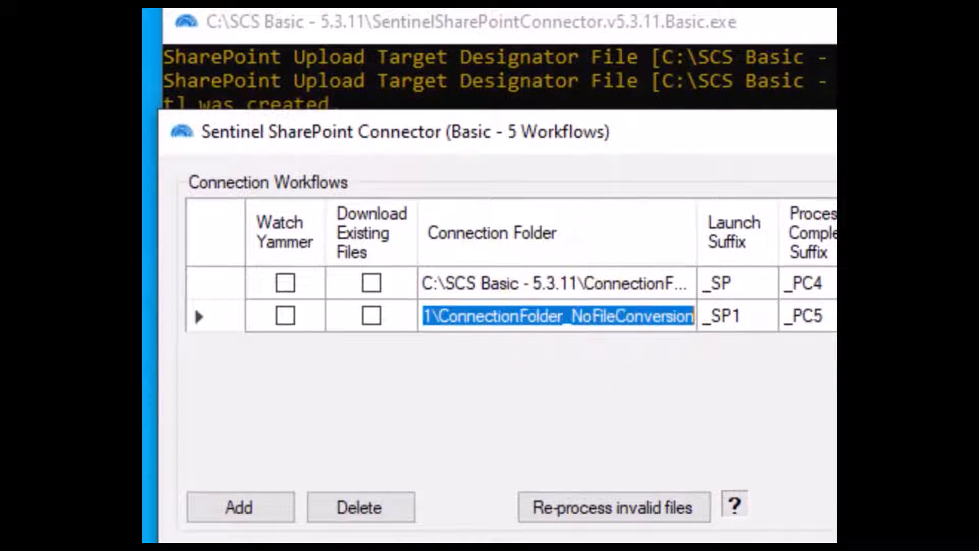
key(alt+Tab)
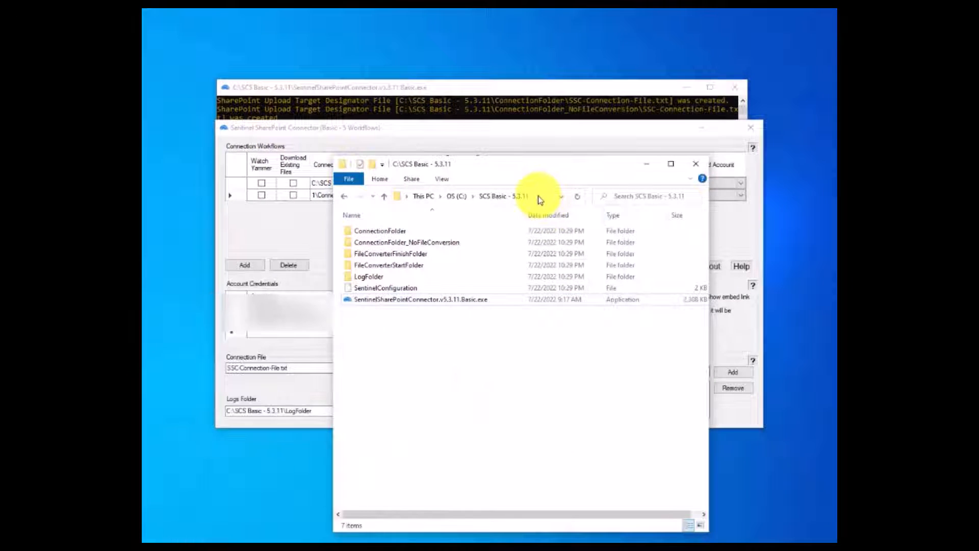
click(537, 195)
key(ctrl+v)
key(Return)
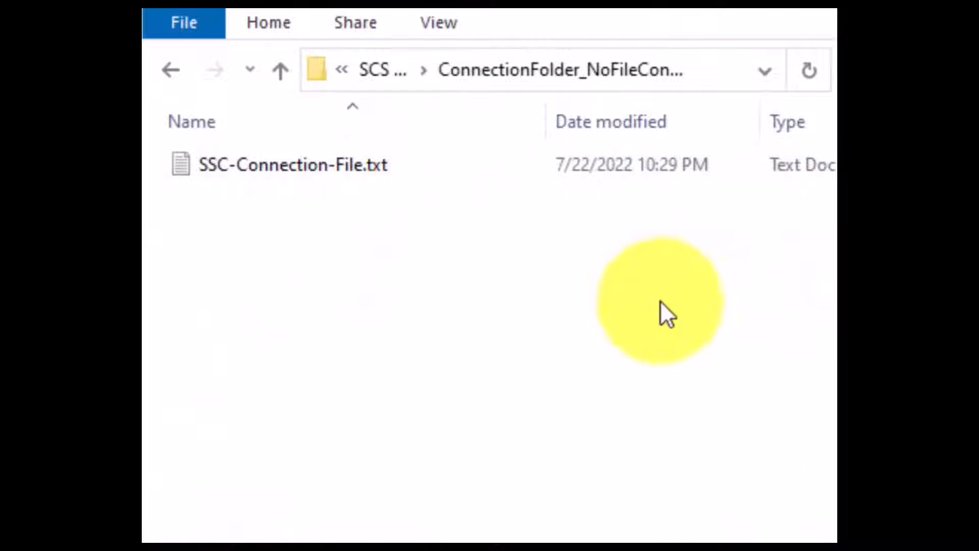
Go up to the SCS Basic - 5.3.11 folder and examine the connection, file converter and log folders and the configuration file.
click(284, 71)
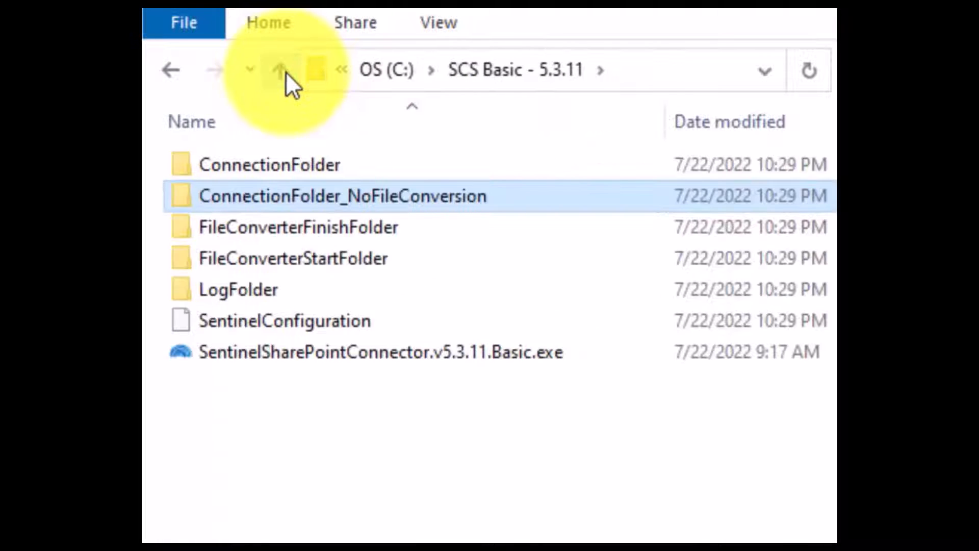
click(396, 358)
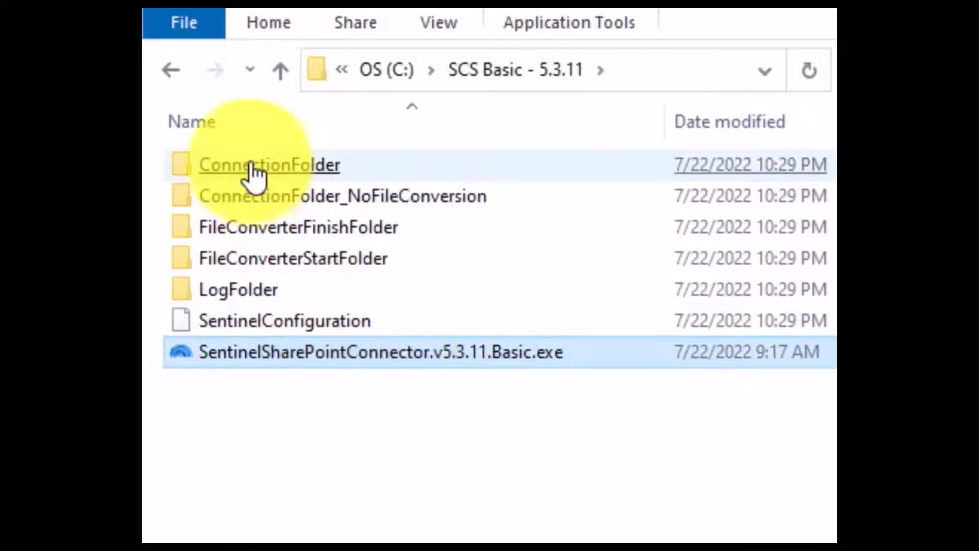
click(263, 327)
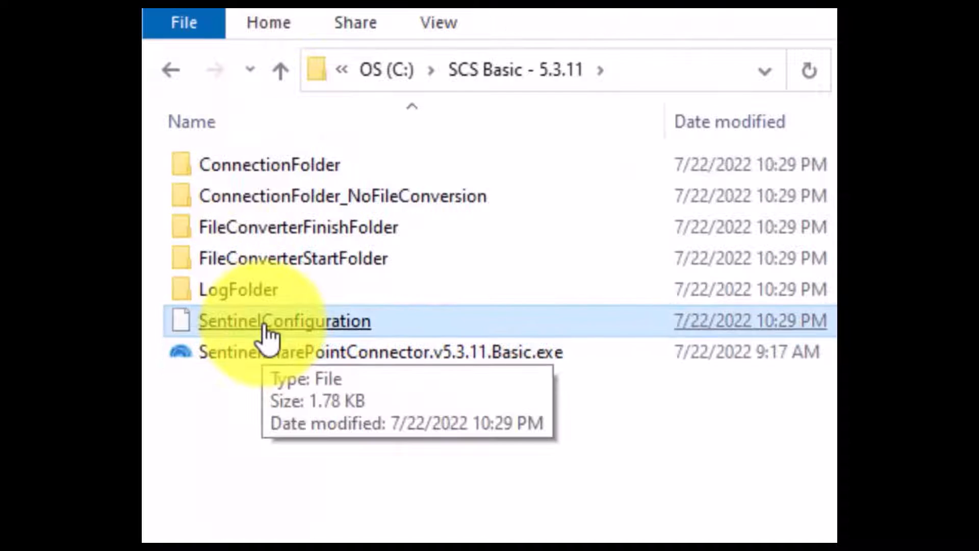
click(254, 294)
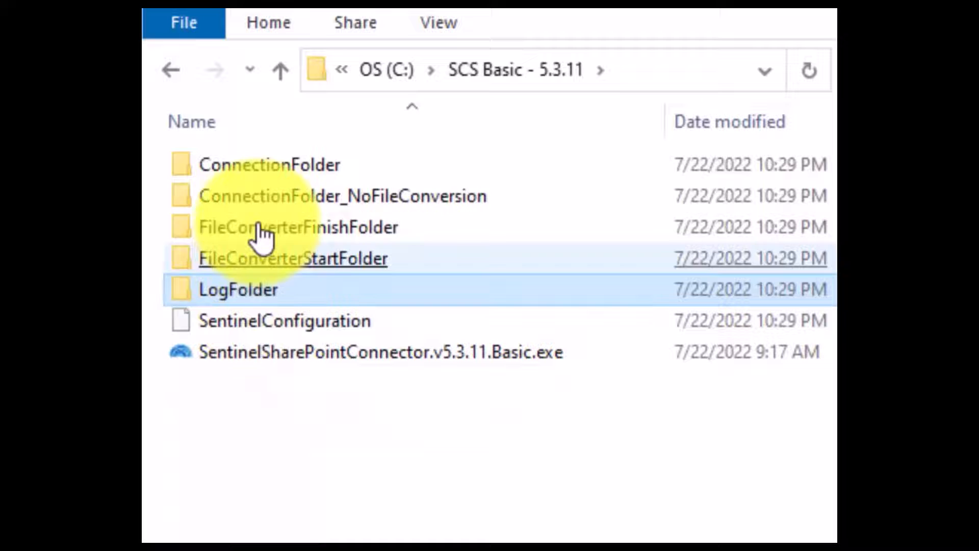
click(256, 171)
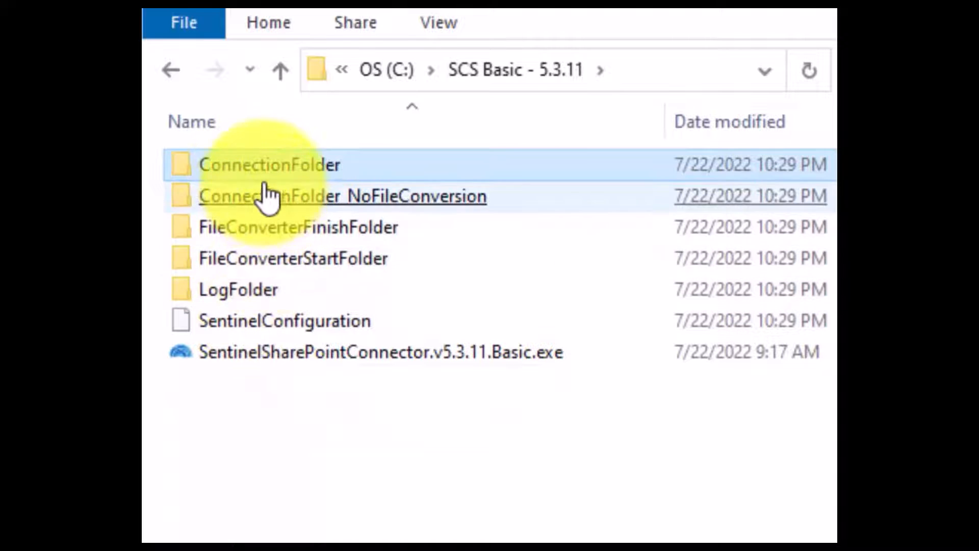
click(266, 195)
click(266, 294)
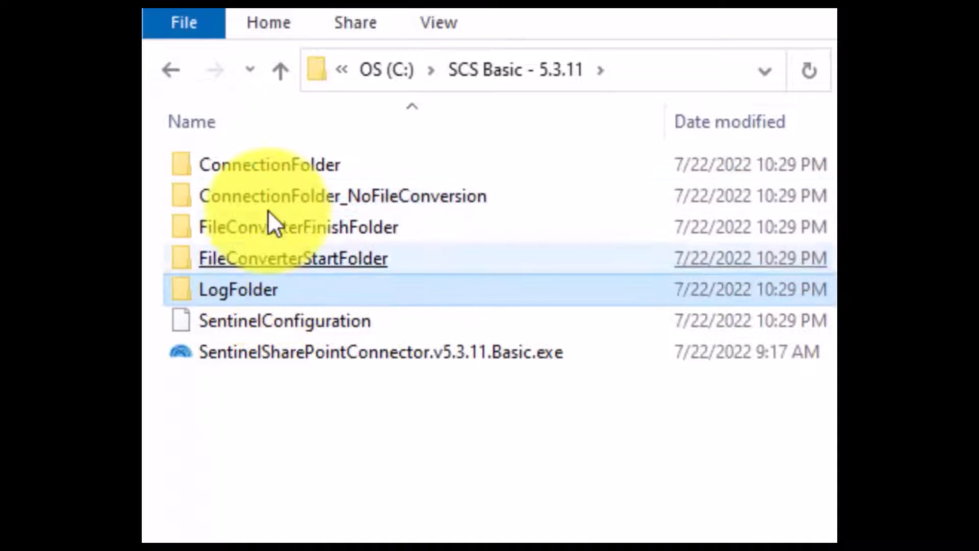
click(272, 227)
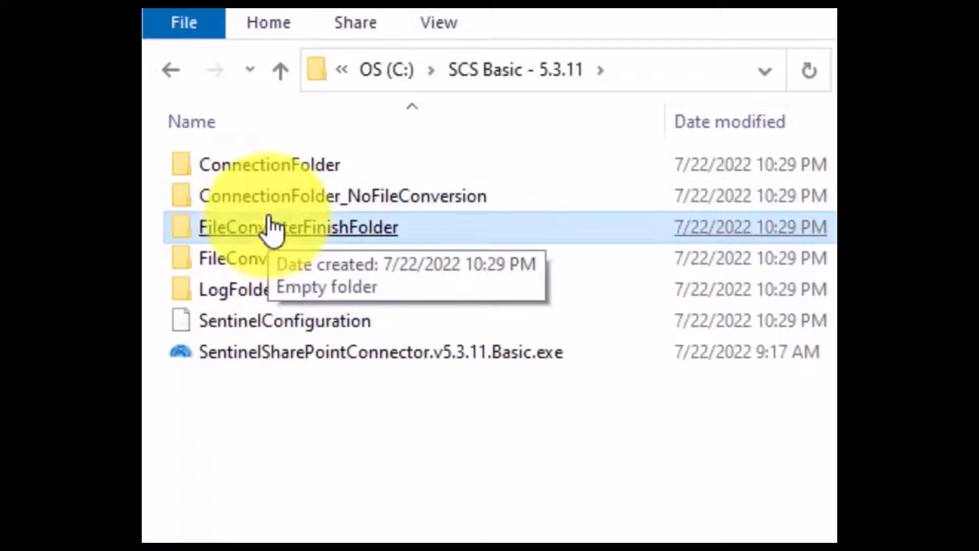
click(259, 196)
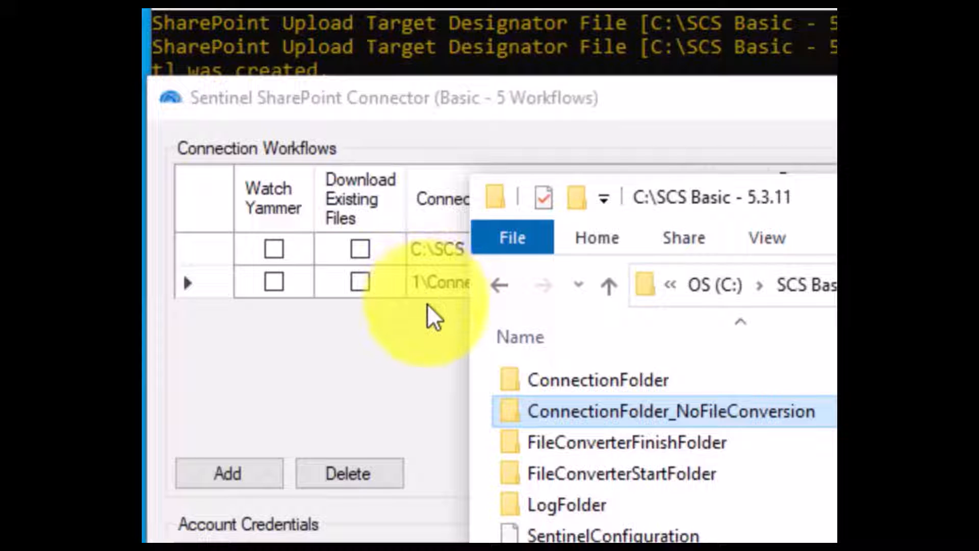
click(653, 472)
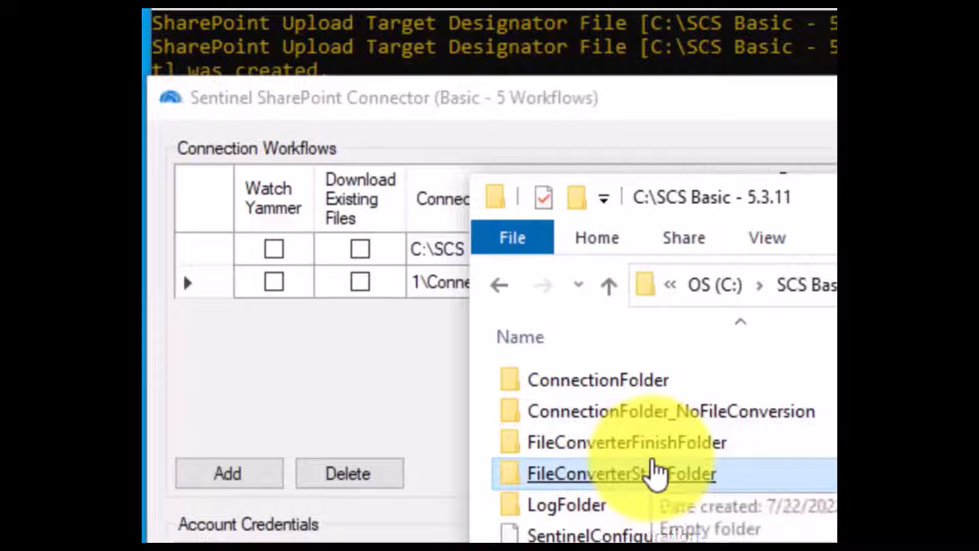
click(659, 414)
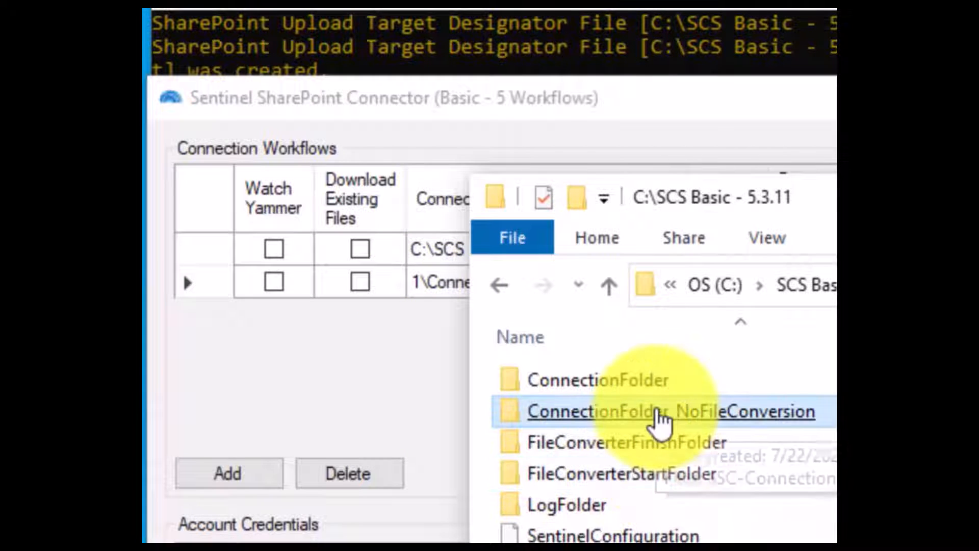
Open SSC-Connection-File.txt from the ConnectionFolder_NoFileConversion folder for editing.
double_click(662, 414)
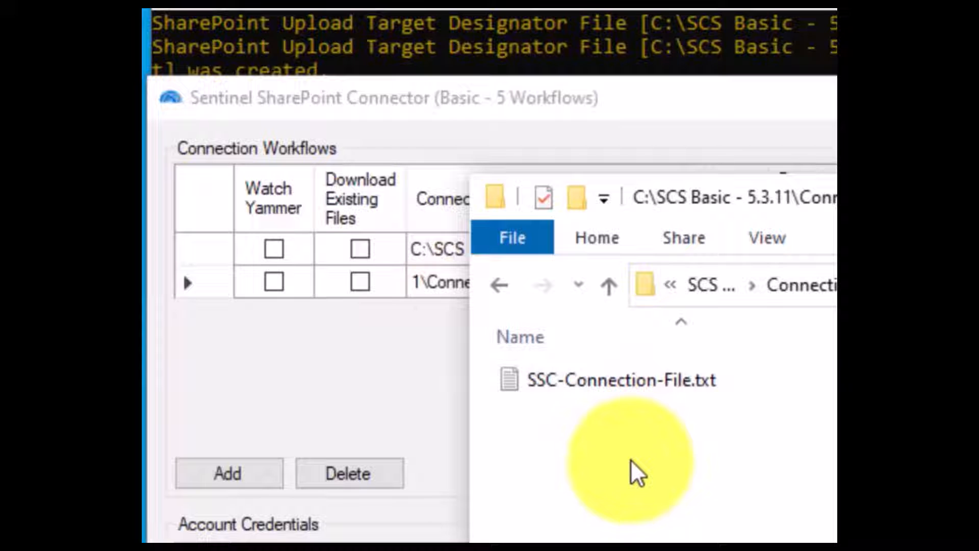
click(631, 381)
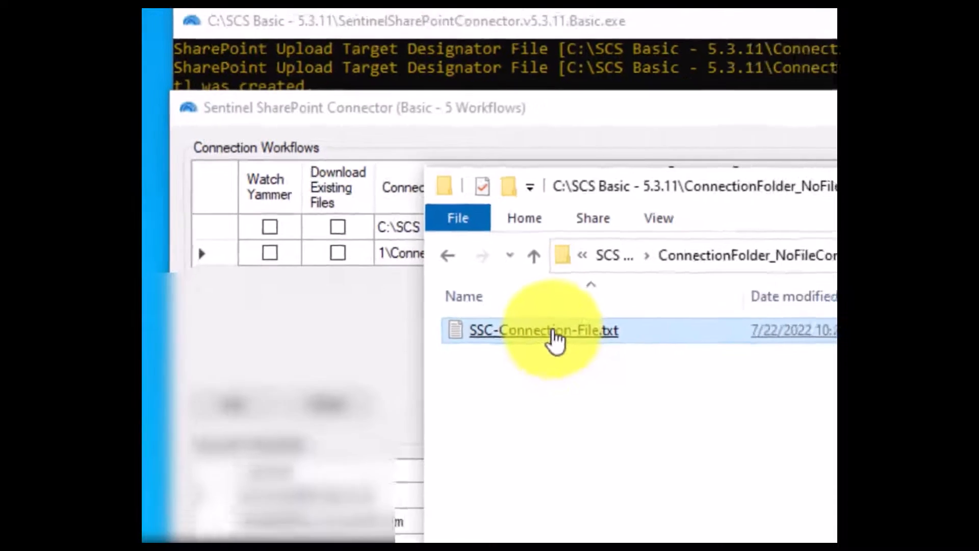
double_click(555, 336)
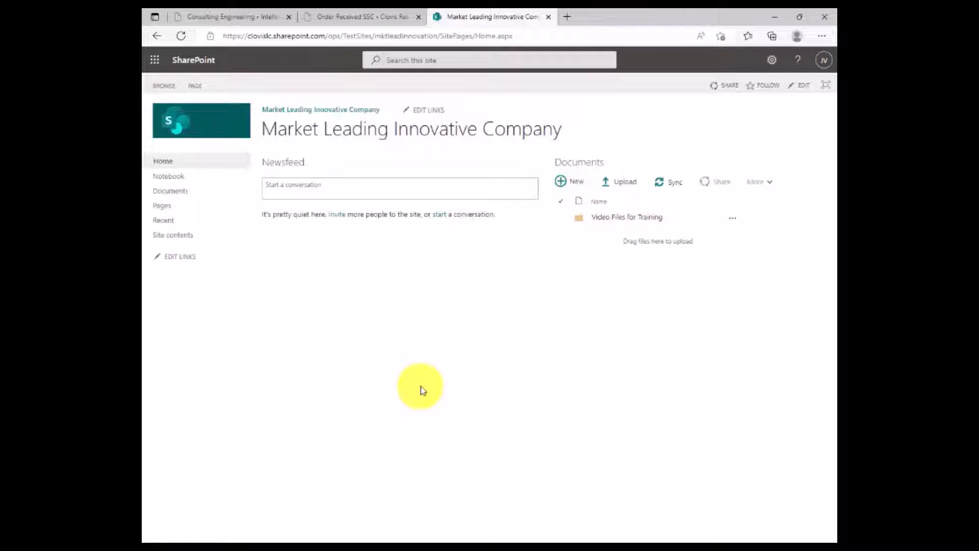
Open the Video Files for Training folder in the SharePoint site's Documents library and copy its URL.
click(585, 166)
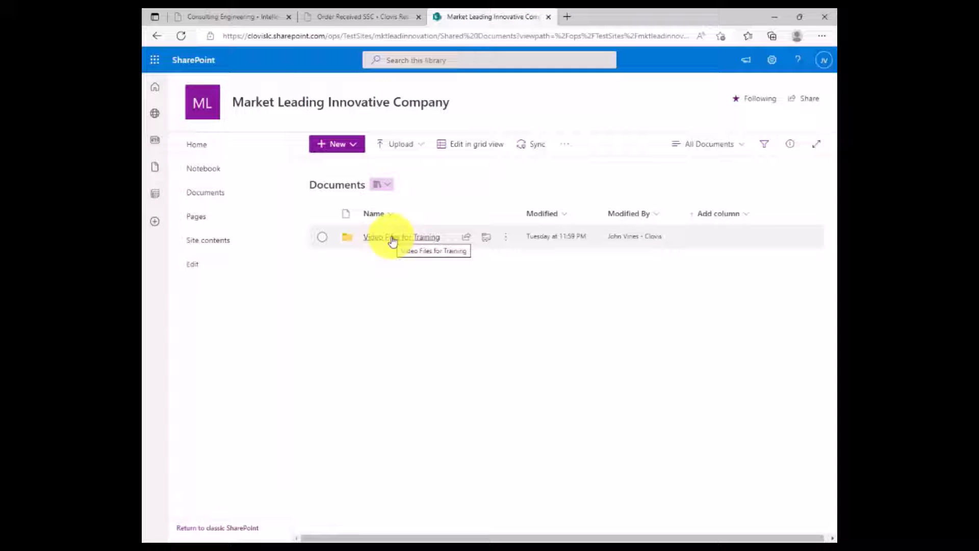
click(393, 240)
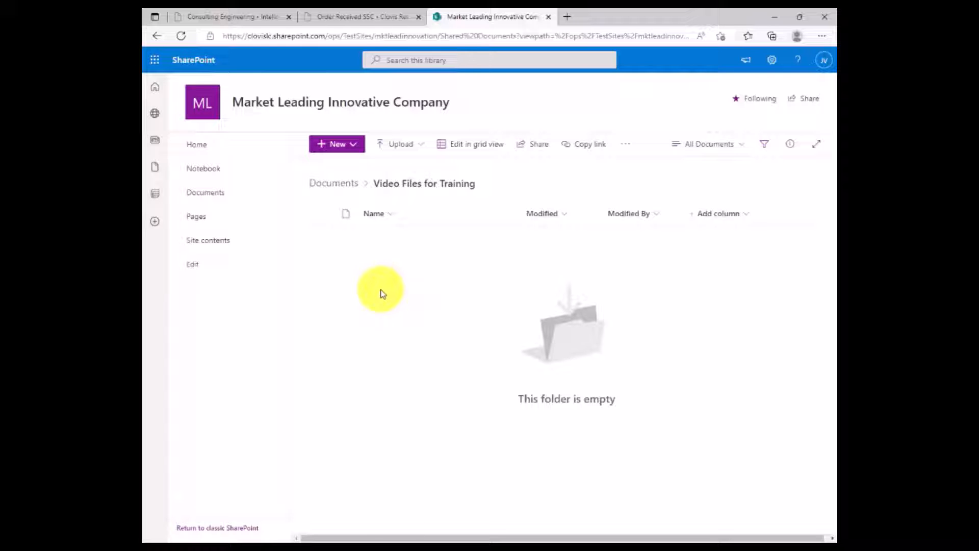
click(459, 34)
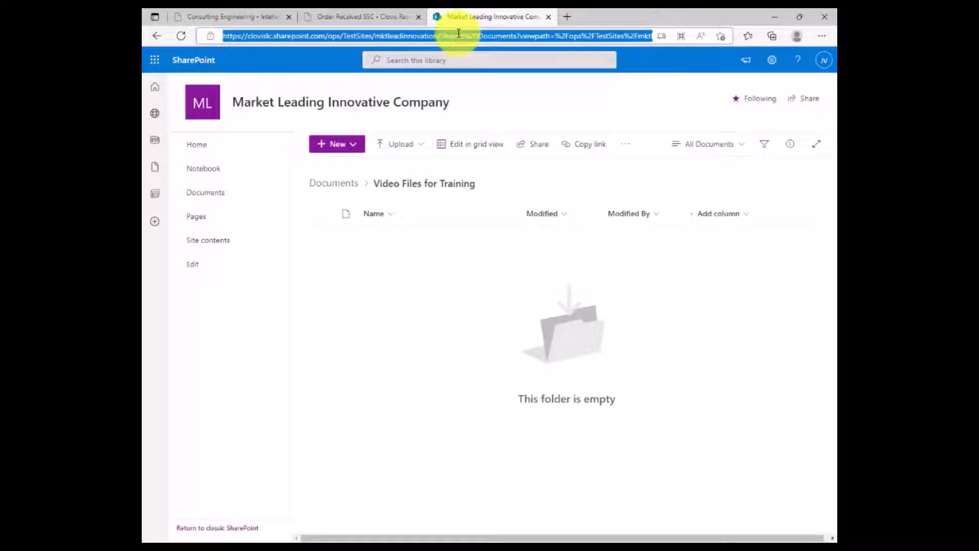
key(ctrl+c)
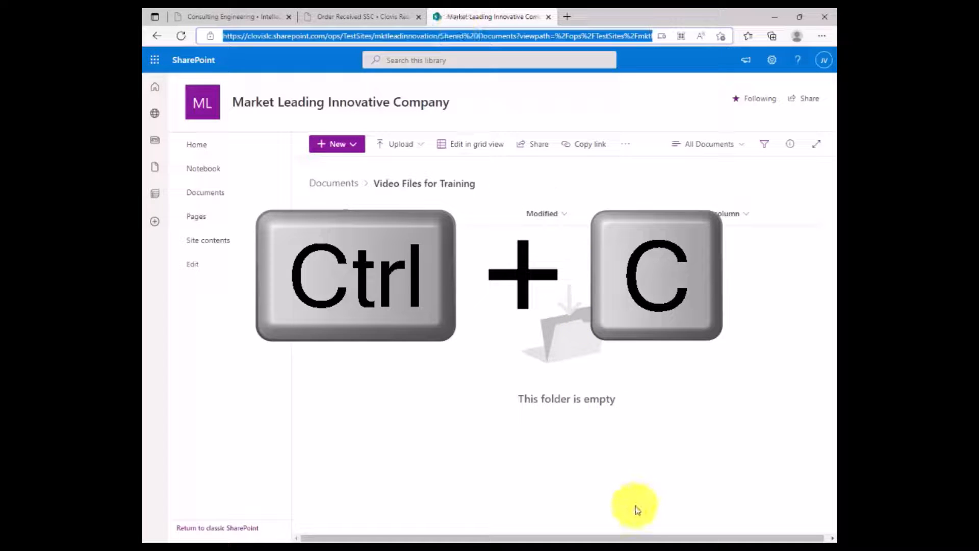
Paste the SharePoint folder URL into SSC-Connection-File.txt in Notepad, and close the file with its changes saved.
click(652, 541)
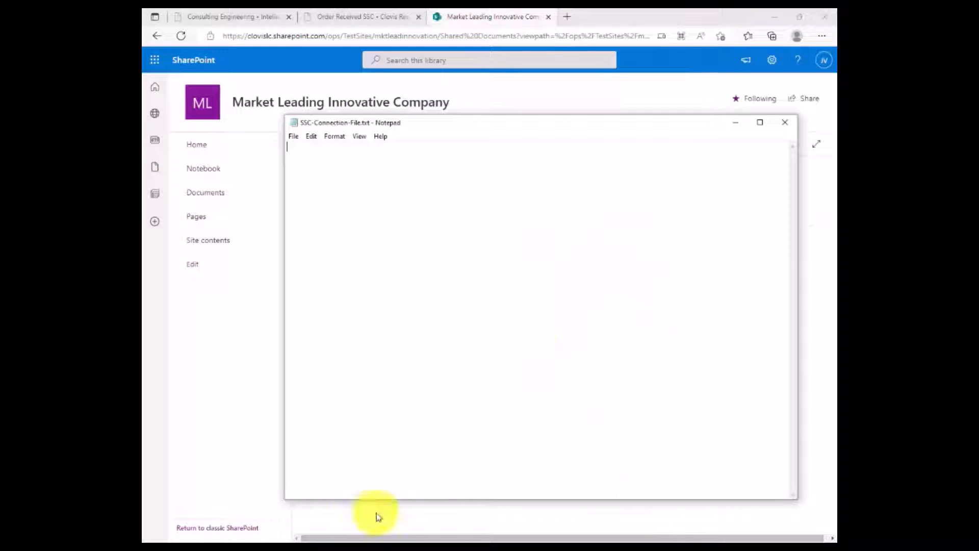
click(399, 540)
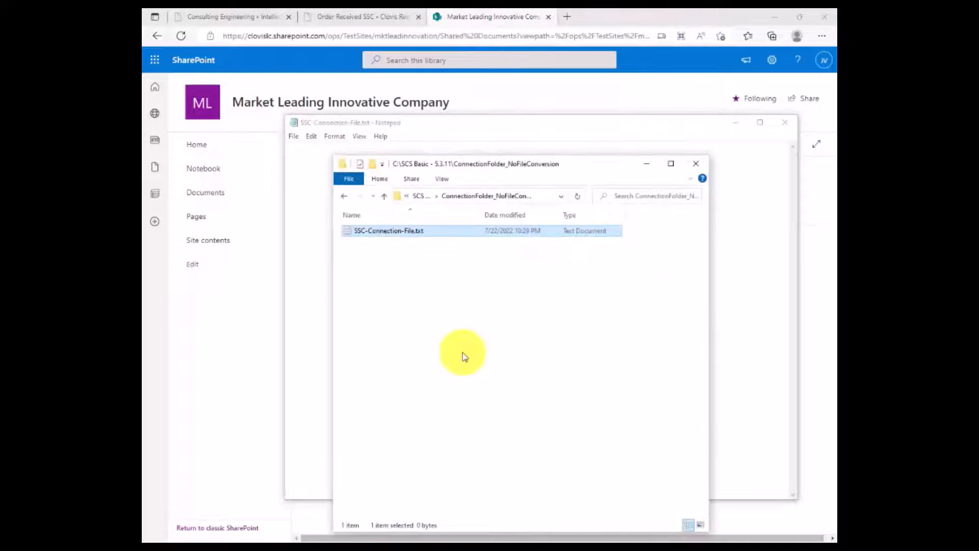
click(313, 276)
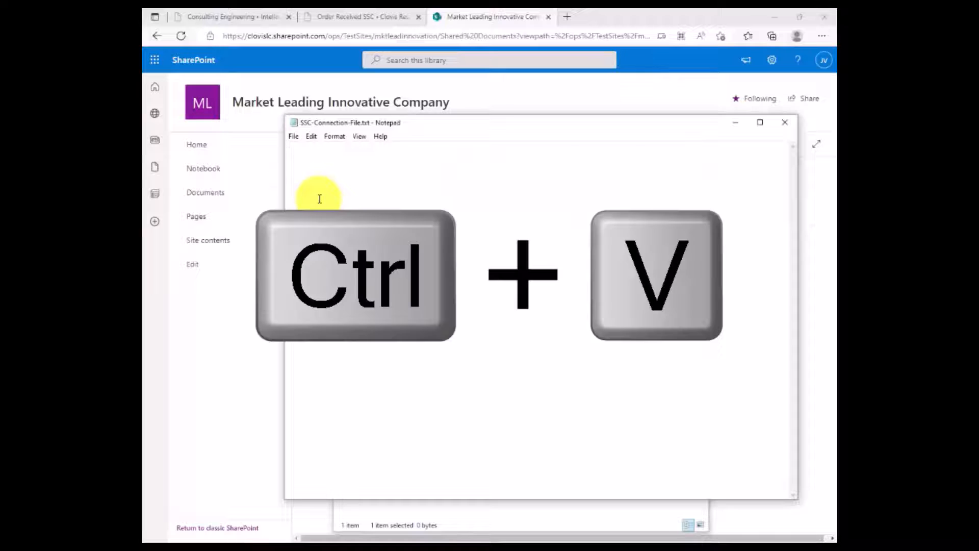
key(ctrl+v)
click(784, 123)
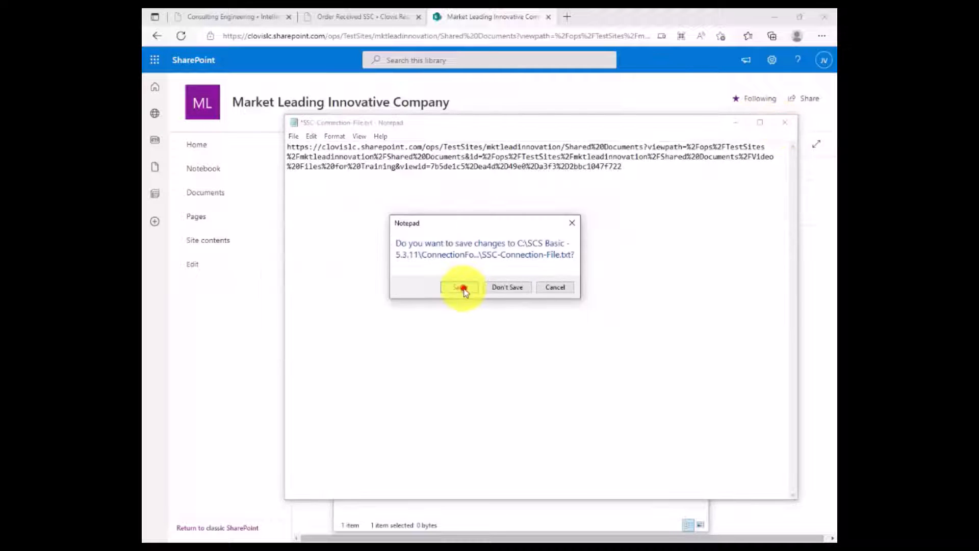
click(461, 288)
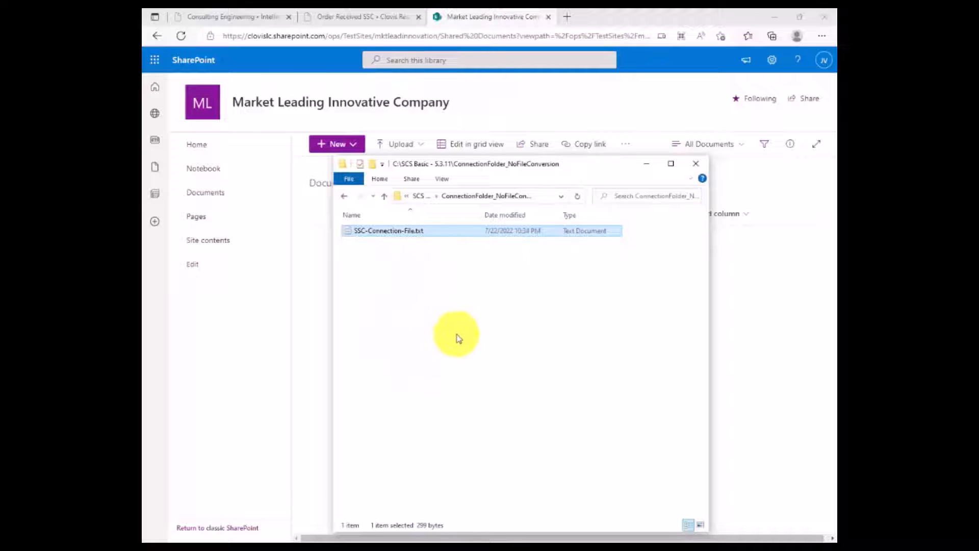
Check the Video Files for Training folder in SharePoint, and return to the ConnectionFolder_NoFileConversion folder in File Explorer.
click(309, 320)
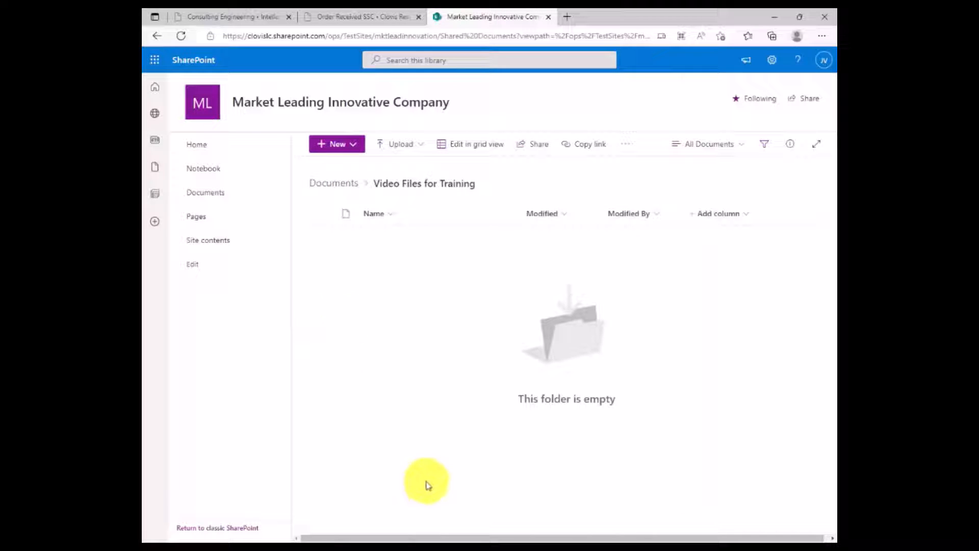
click(423, 549)
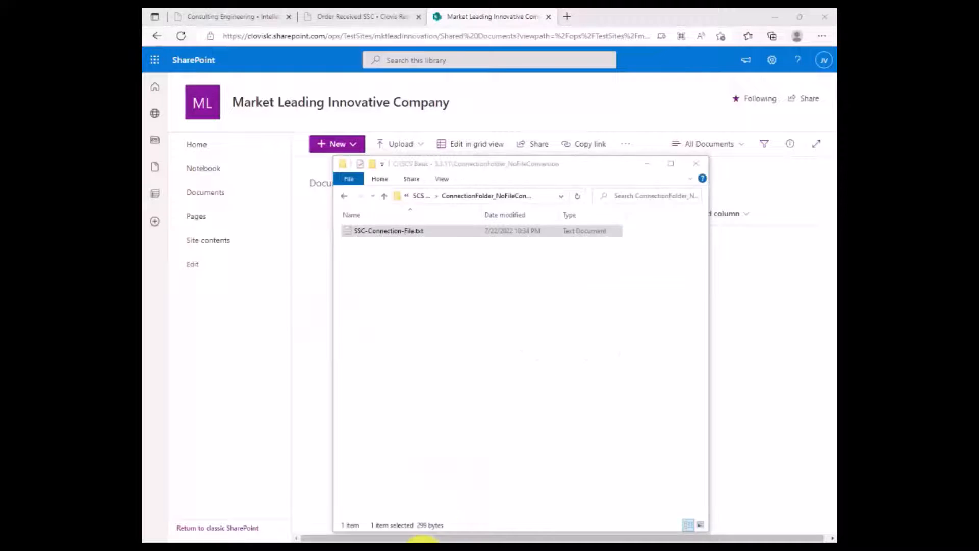
Switch to Sentinel SharePoint Connector and clear the launch suffix of the ConnectionFolder_NoFileConversion workflow.
click(621, 549)
click(657, 549)
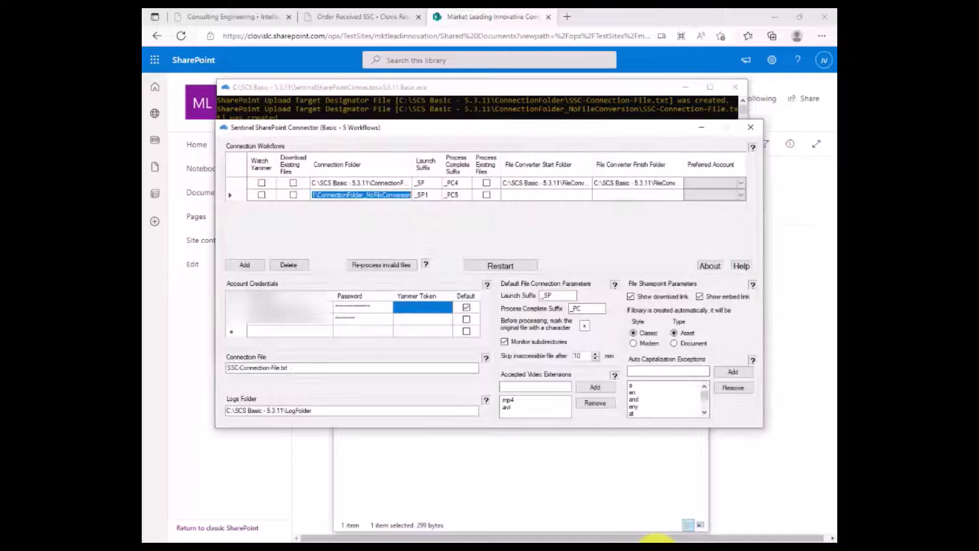
drag(470, 127, 530, 96)
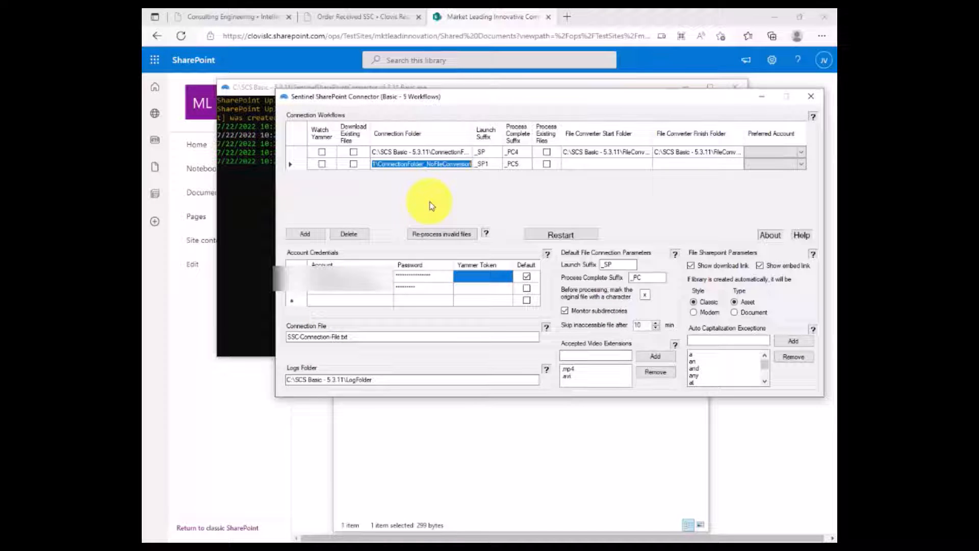
click(487, 165)
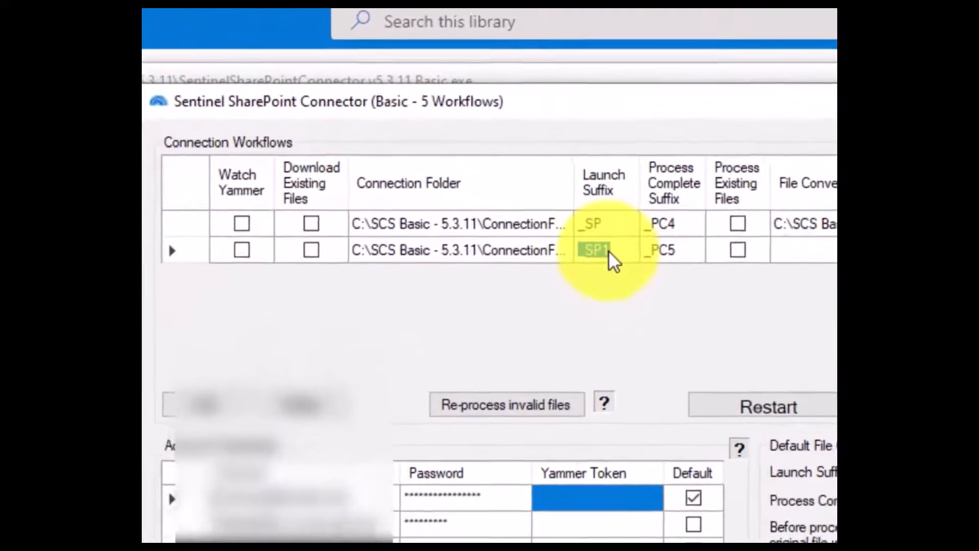
click(610, 251)
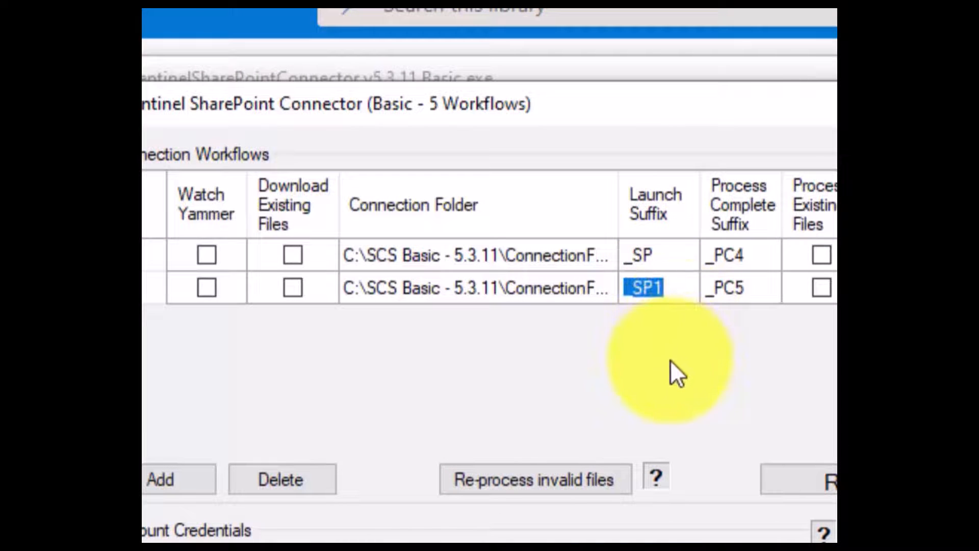
key(BackSpace)
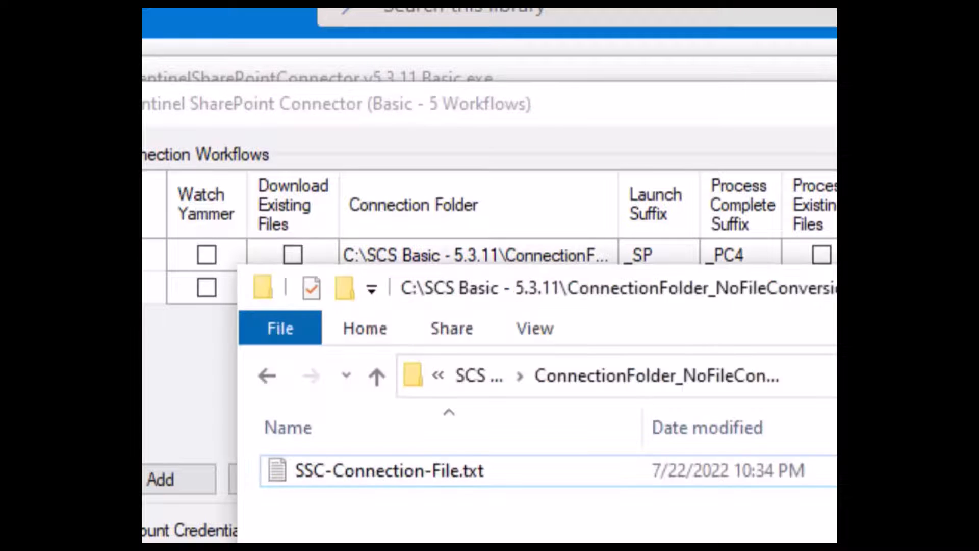
Check SSC-Connection-File.txt in the ConnectionFolder_NoFileConversion folder, and restart Sentinel SharePoint Connector to apply the workflow change.
click(458, 473)
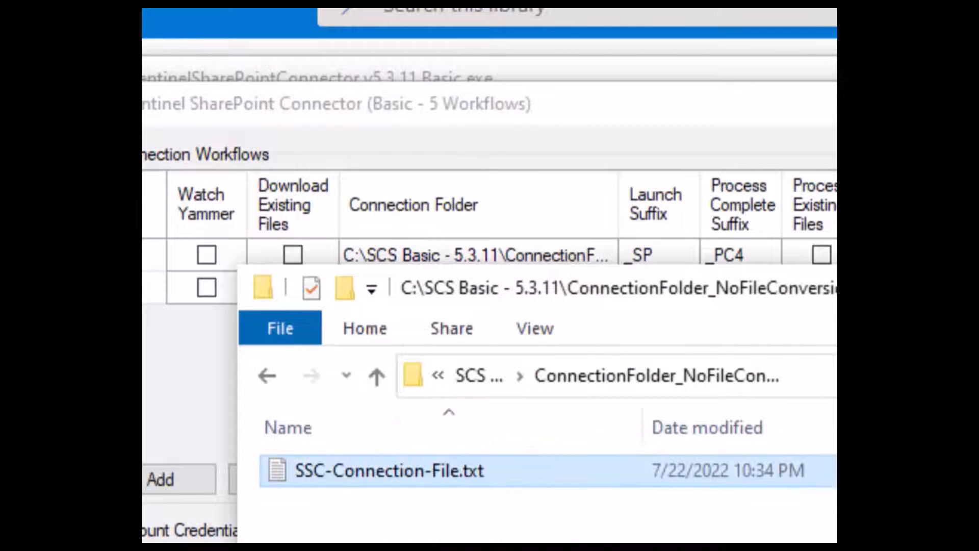
key(alt+F4)
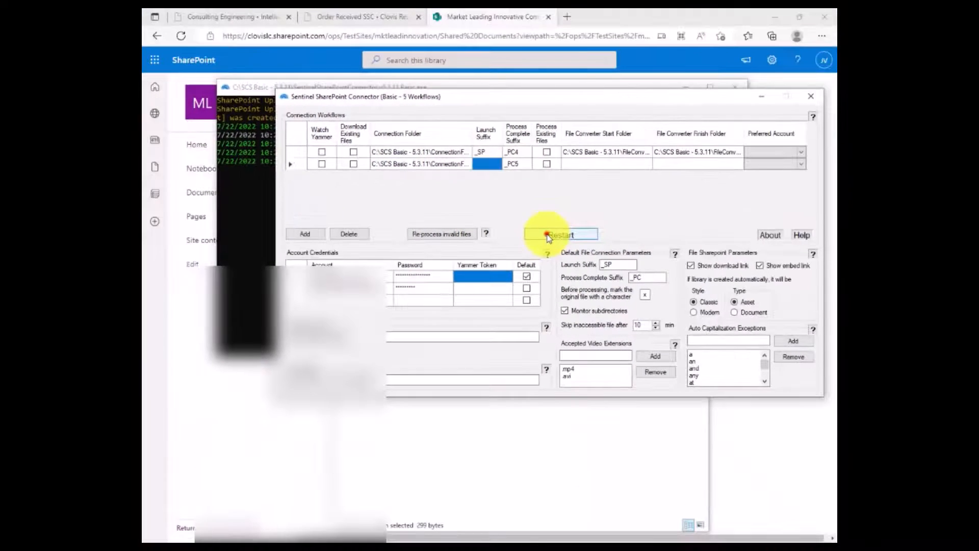
click(548, 236)
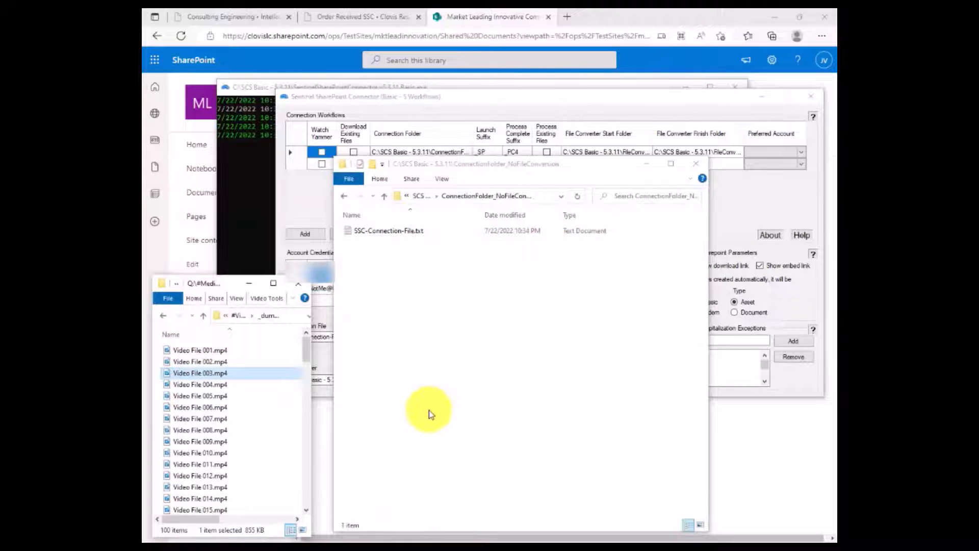
Copy Video File 001.mp4 through Video File 008.mp4 from the source video folder into the ConnectionFolder_NoFileConversion folder.
click(179, 350)
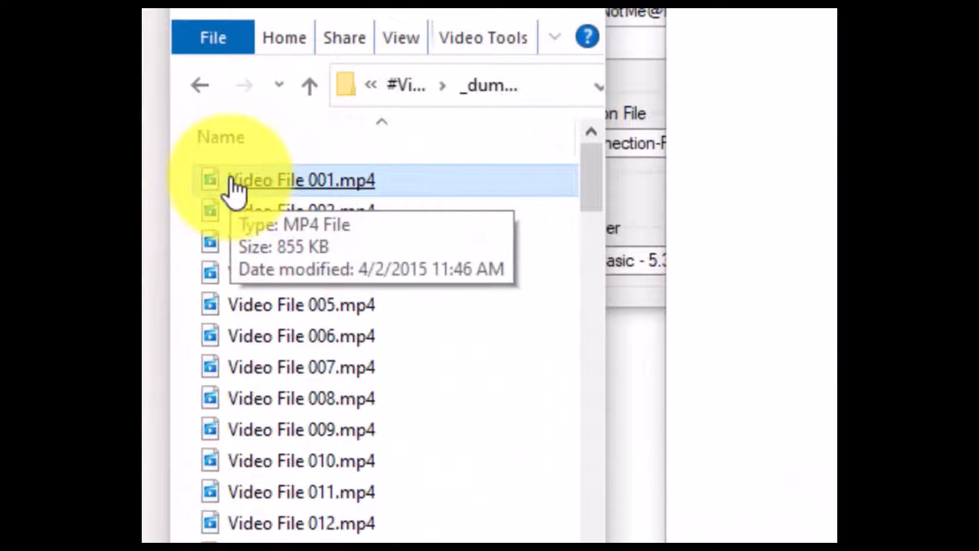
shift+click(279, 408)
drag(279, 338, 670, 310)
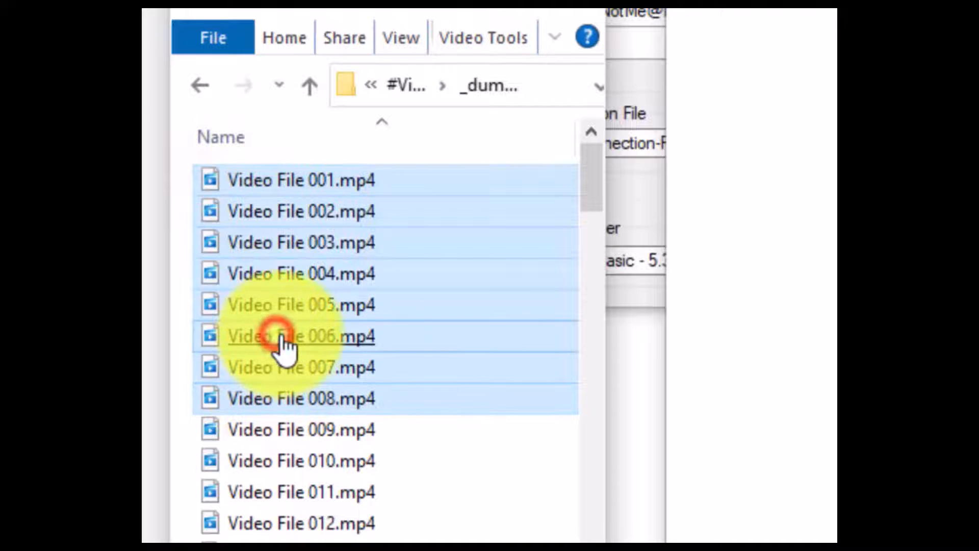
drag(488, 382, 334, 470)
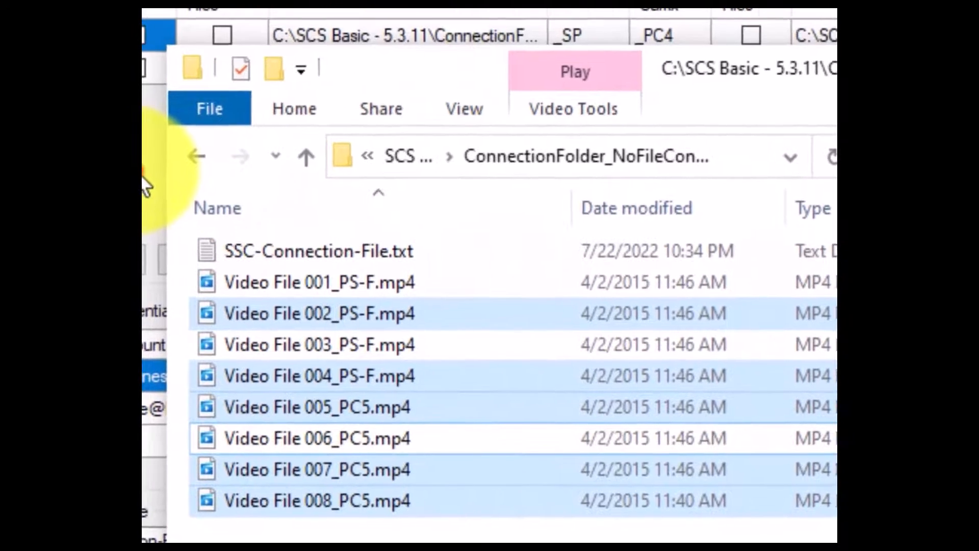
Compare the videos in ConnectionFolder_NoFileConversion with SharePoint's Video Files for Training folder, and review the process complete suffix in Sentinel SharePoint Connector.
click(143, 176)
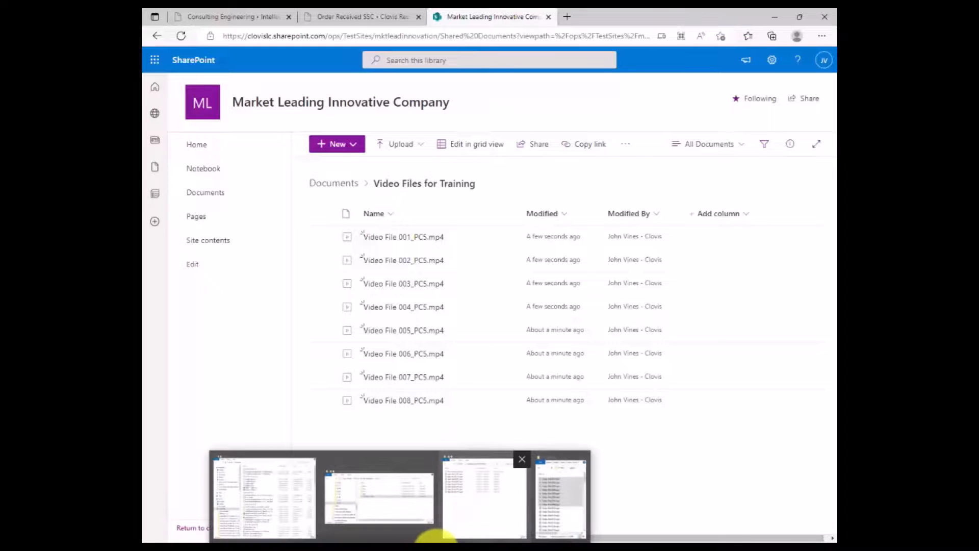
click(427, 535)
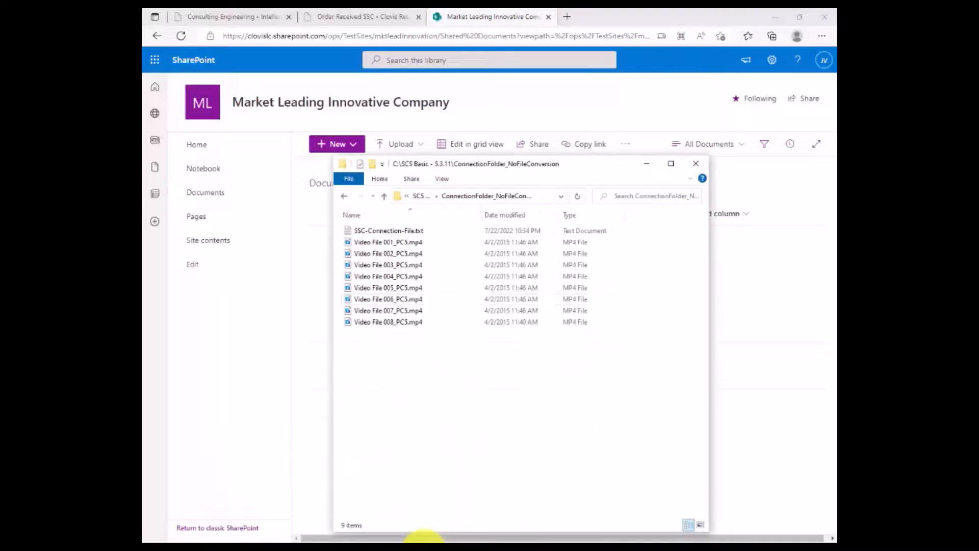
click(400, 322)
click(658, 539)
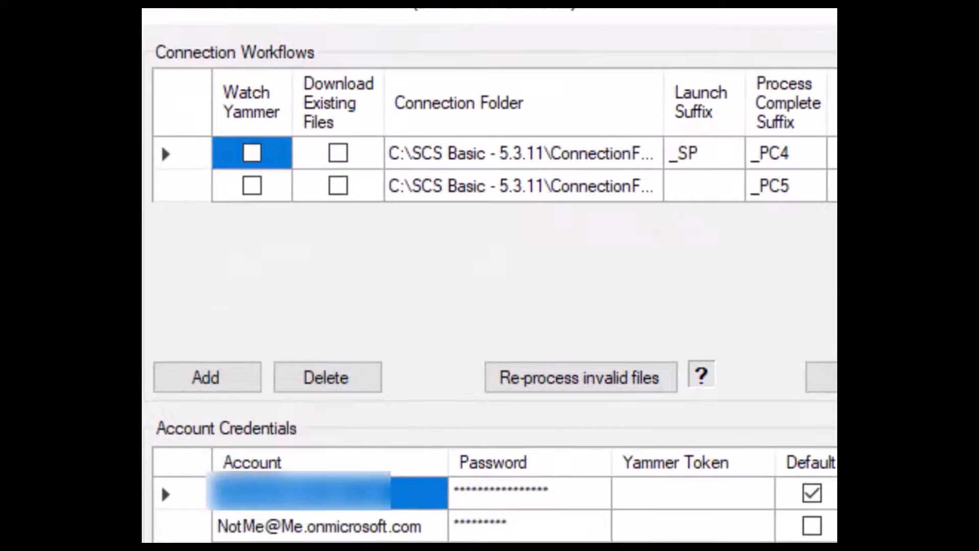
key(alt+Tab)
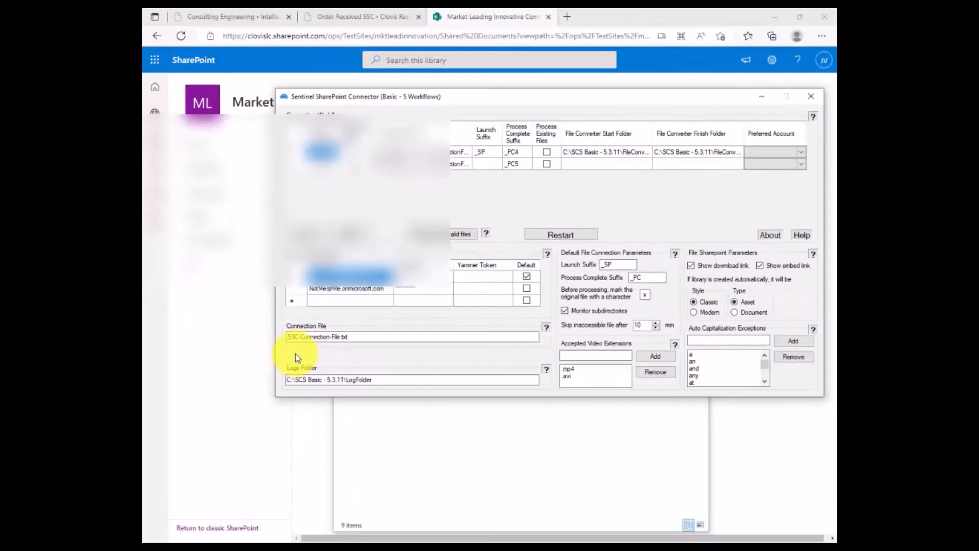
click(493, 18)
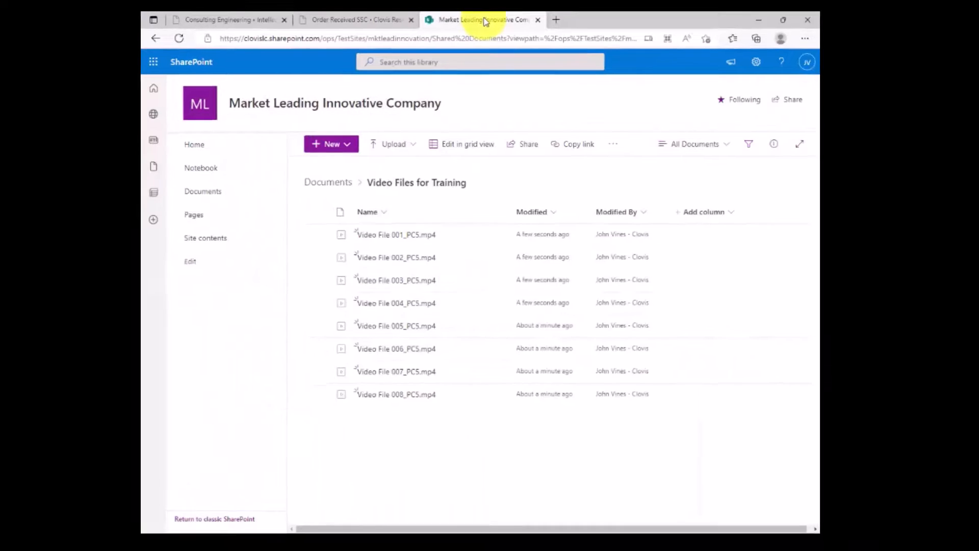